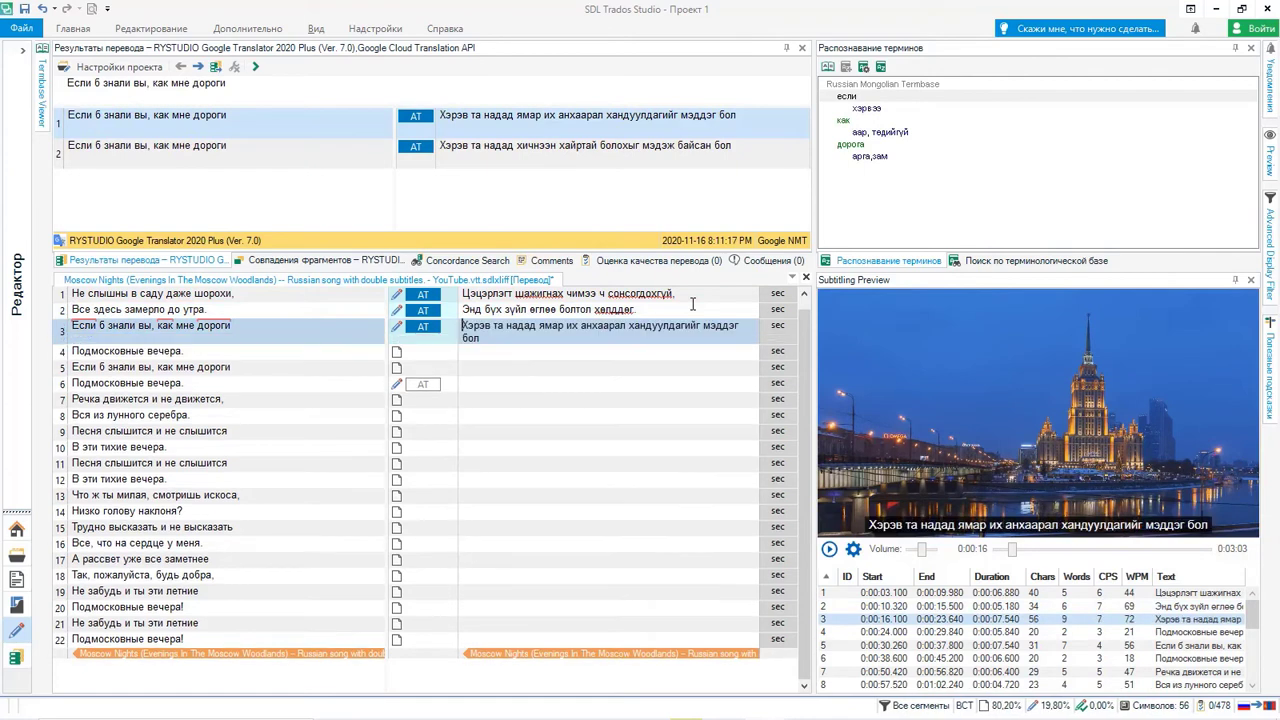
- Fill the target text of segments 4, 5 and 6 with their second machine-translation suggestions
key("ctrl+Return")
type("2")
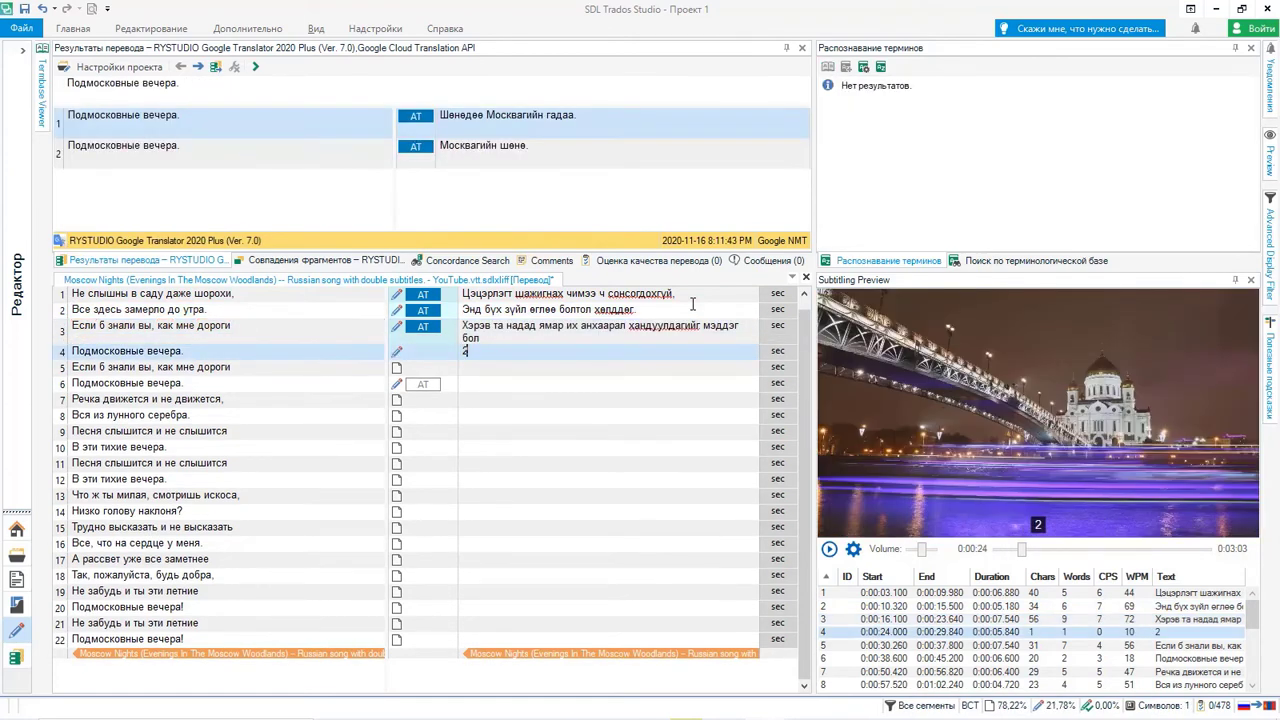
key("BackSpace")
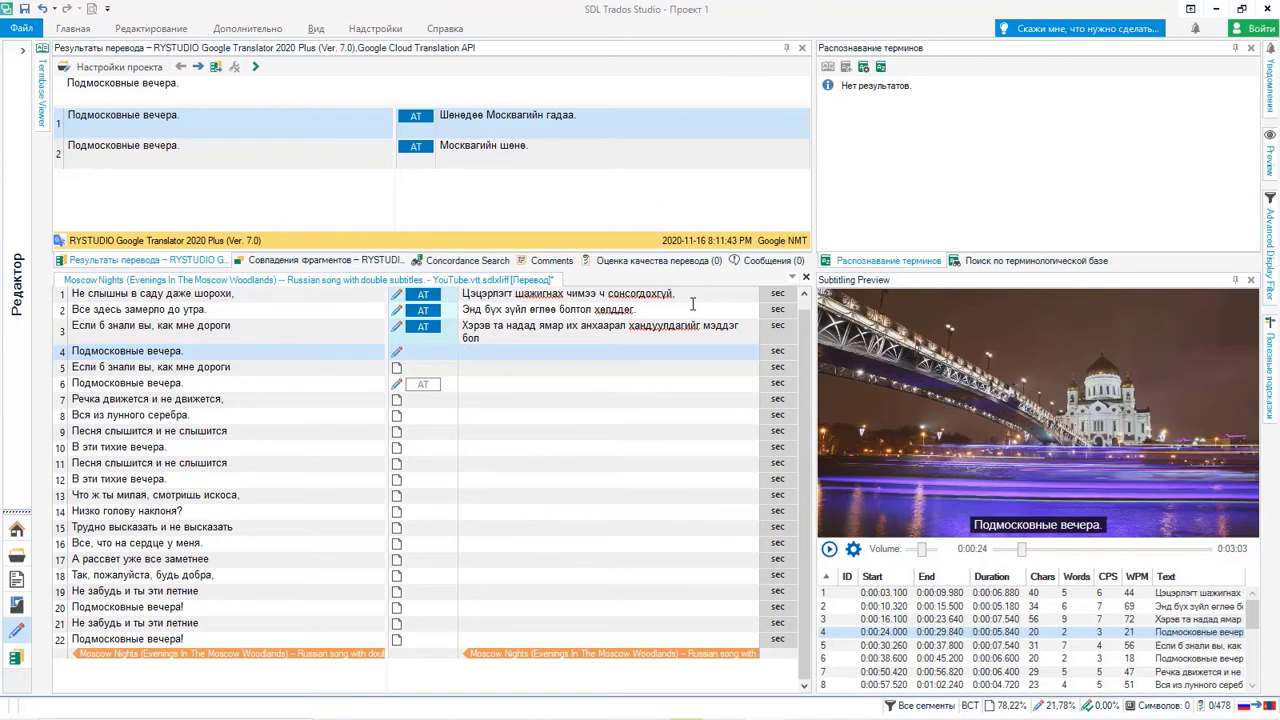
key("ctrl+alt+2")
key("ctrl+Return")
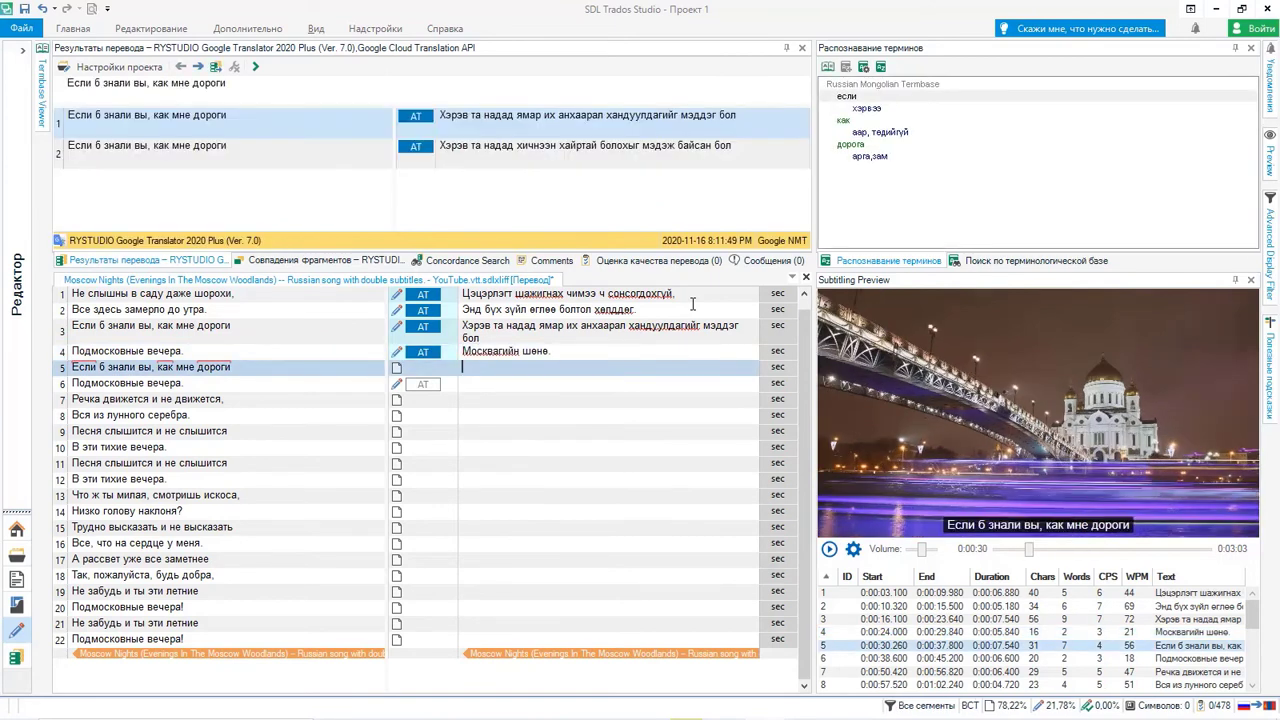
key("ctrl+alt+2")
key("ctrl+Return")
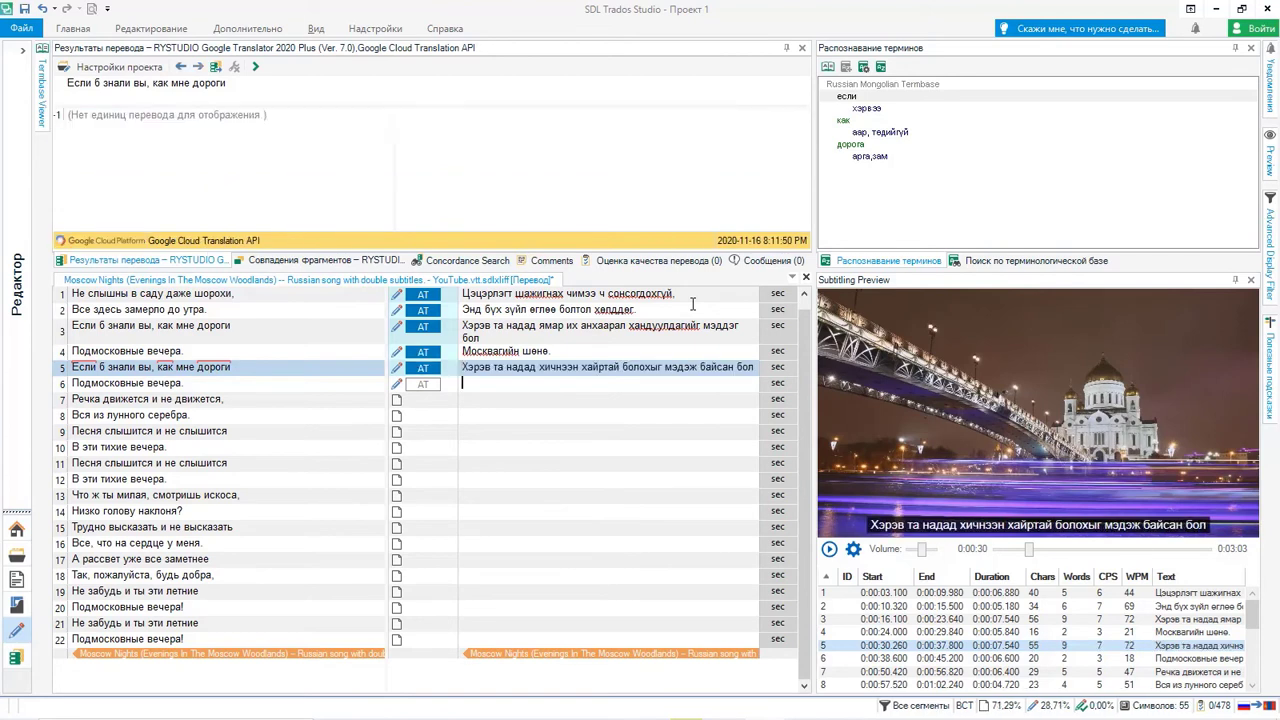
key("ctrl+alt+2")
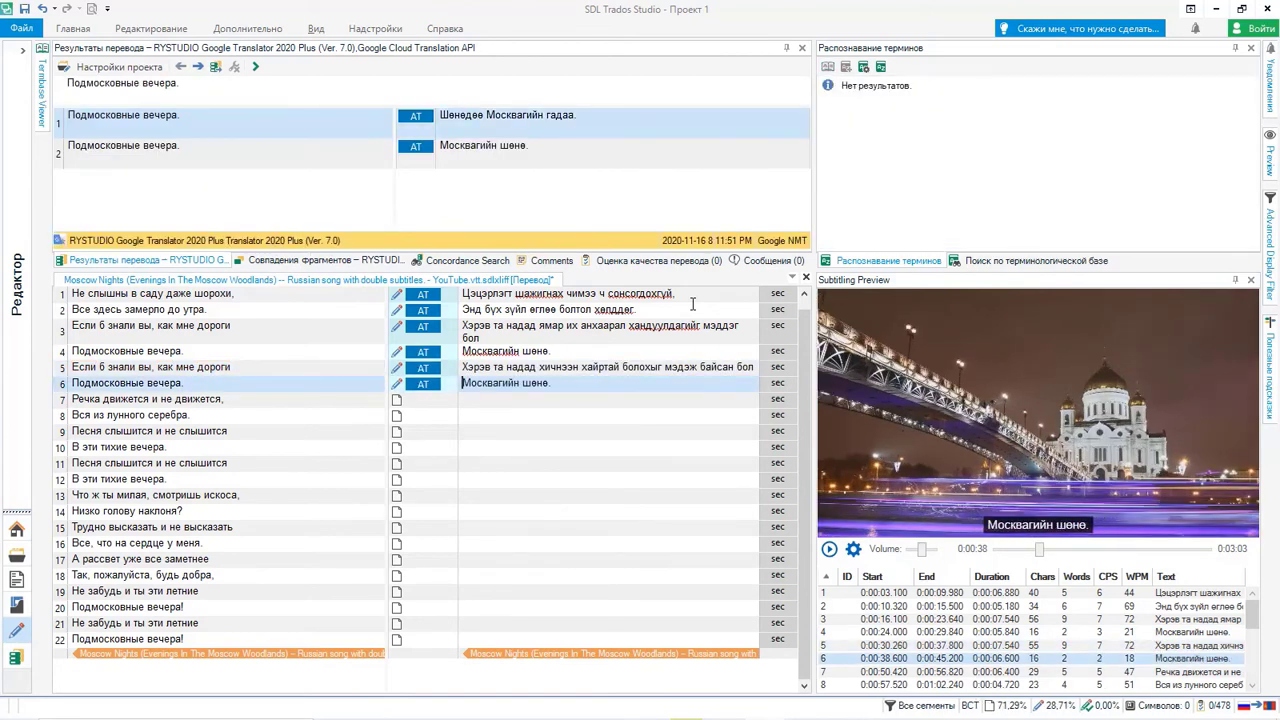
- Fill segment 7 with its second machine-translation suggestion and segment 8 with its first one
key("ctrl+Return")
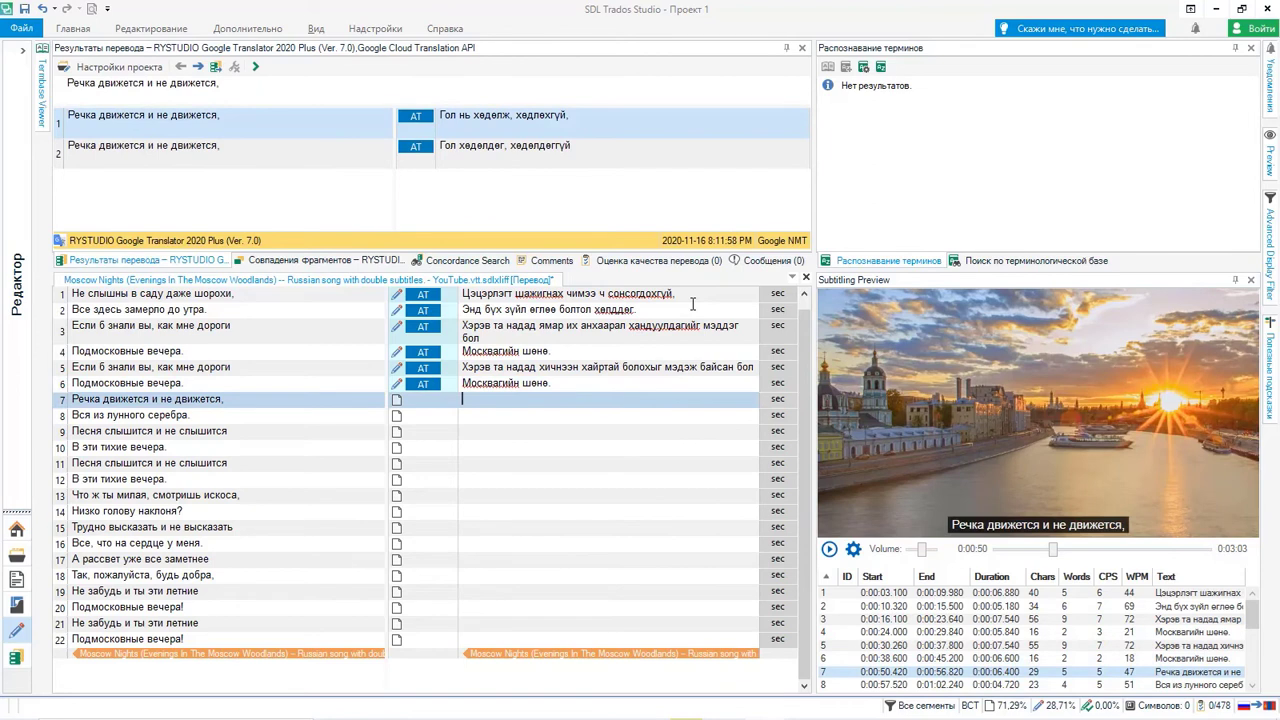
key("ctrl+alt+2")
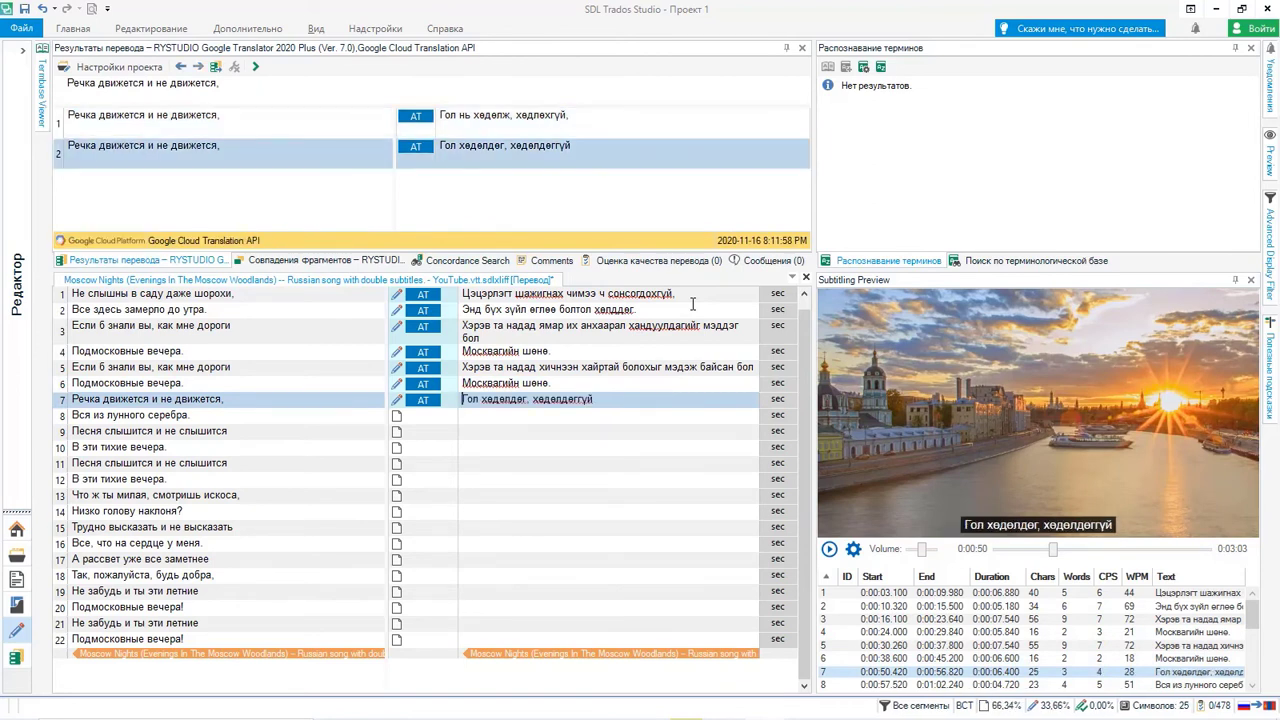
key("ctrl+Return")
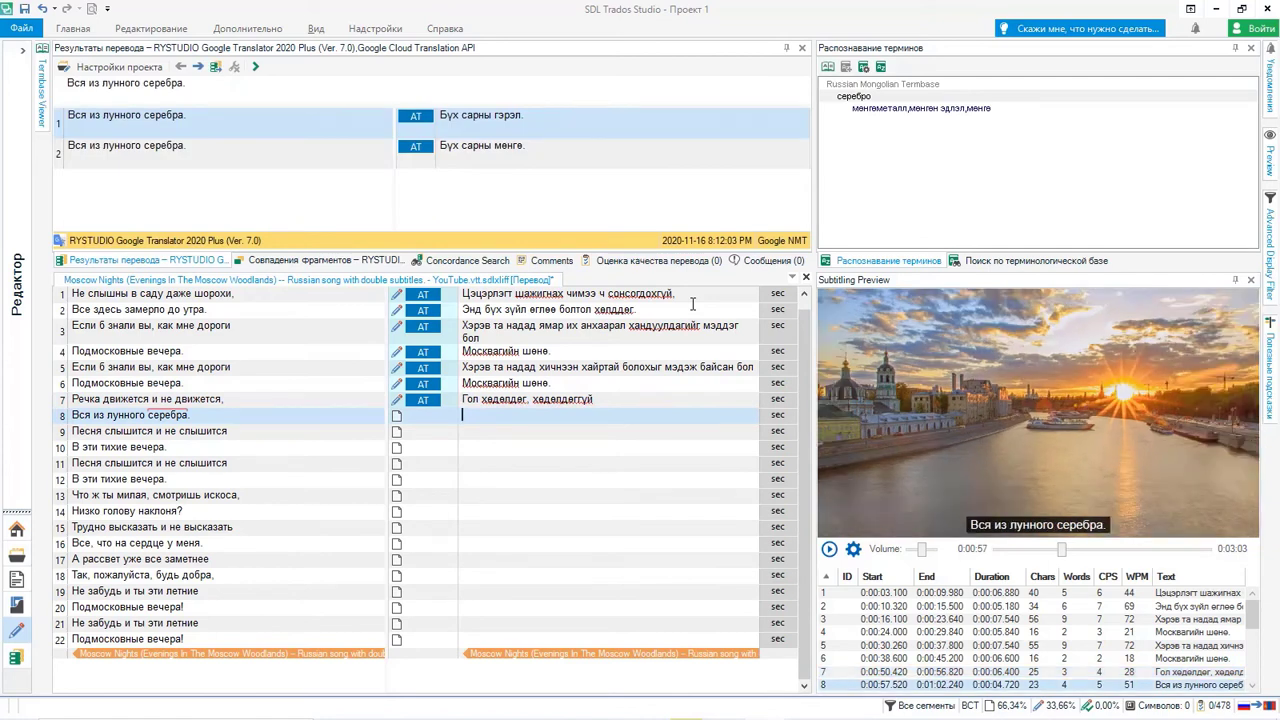
key("ctrl+alt+1")
- Fill segments 9 through 12 with their second machine-translation suggestions
key("ctrl+Return")
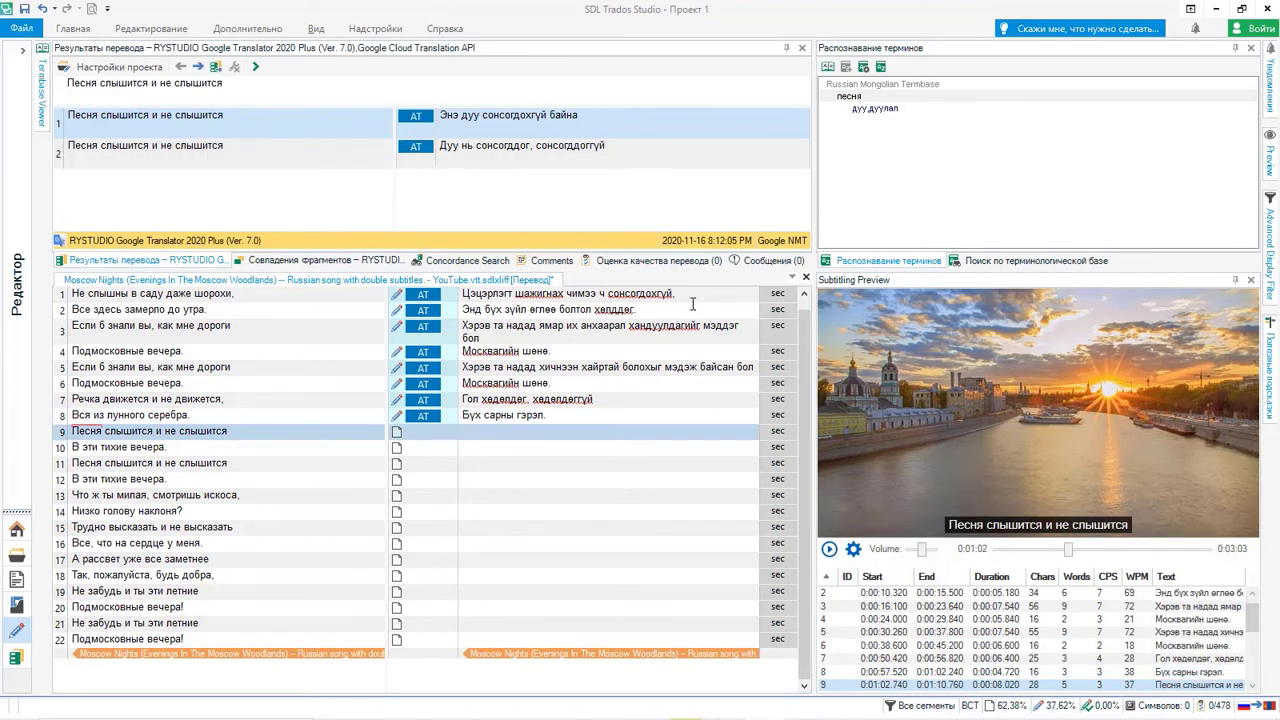
key("ctrl+alt+2")
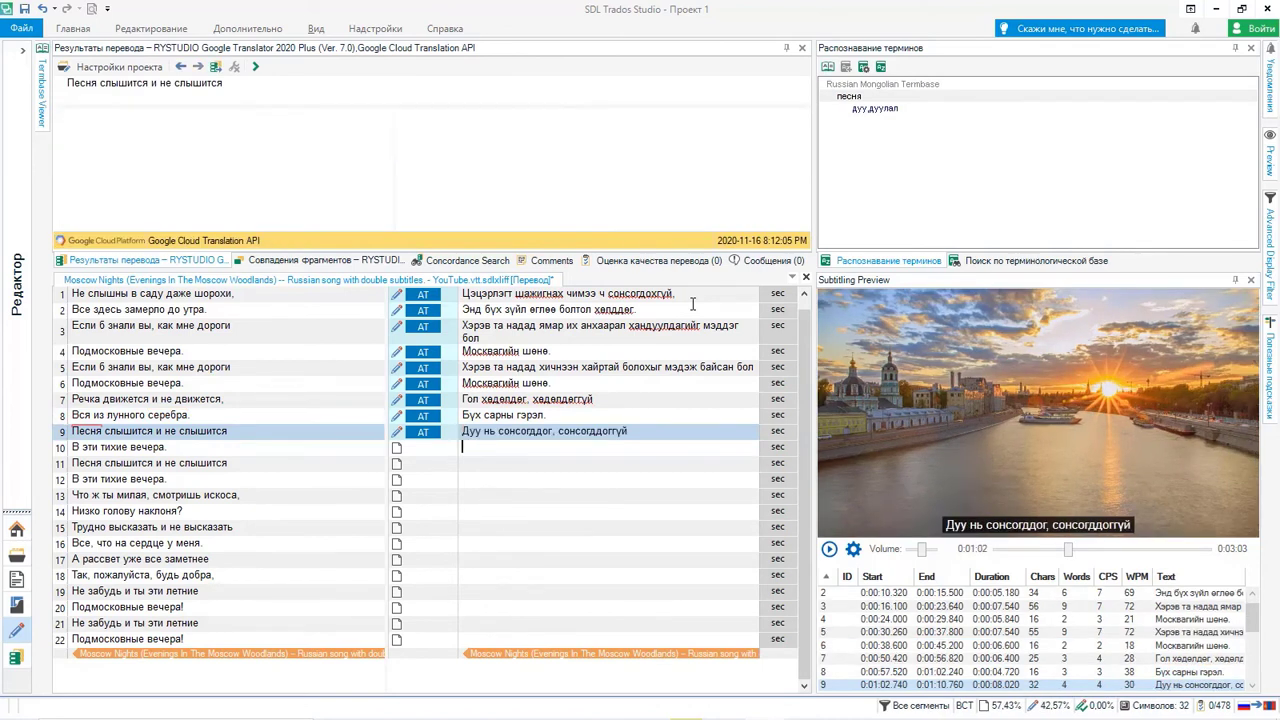
key("ctrl+Return")
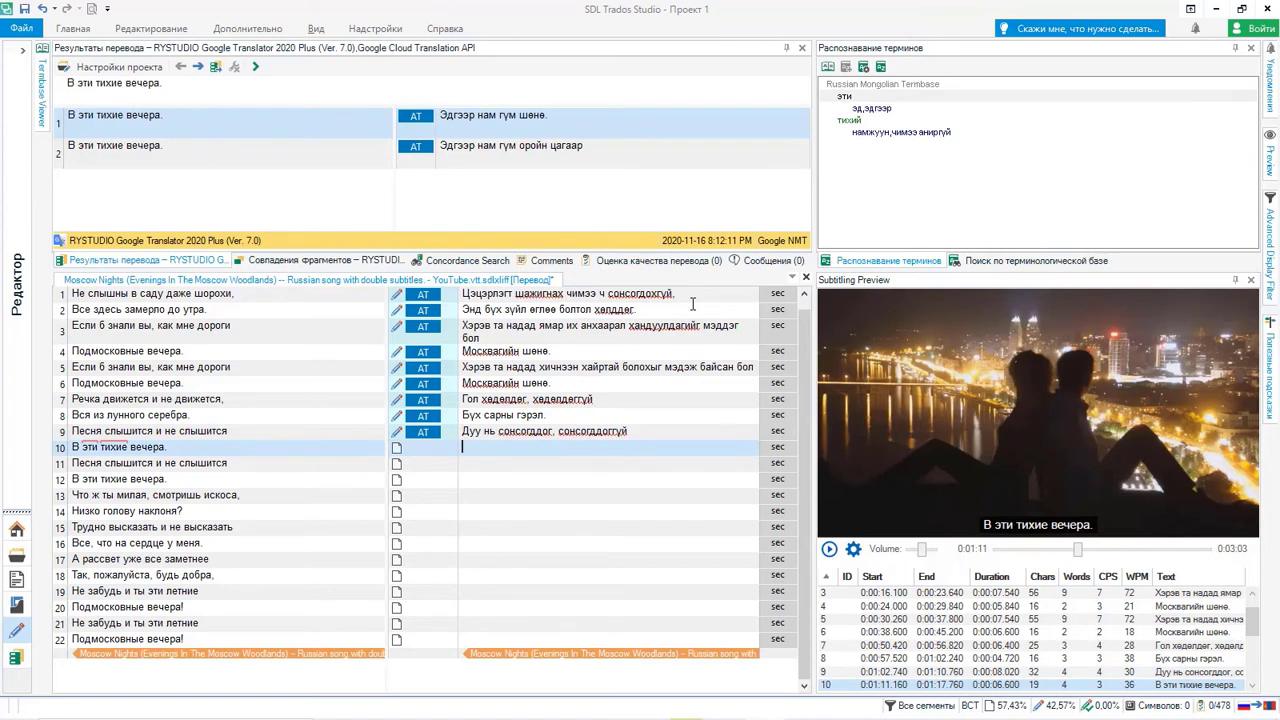
key("ctrl+alt+2")
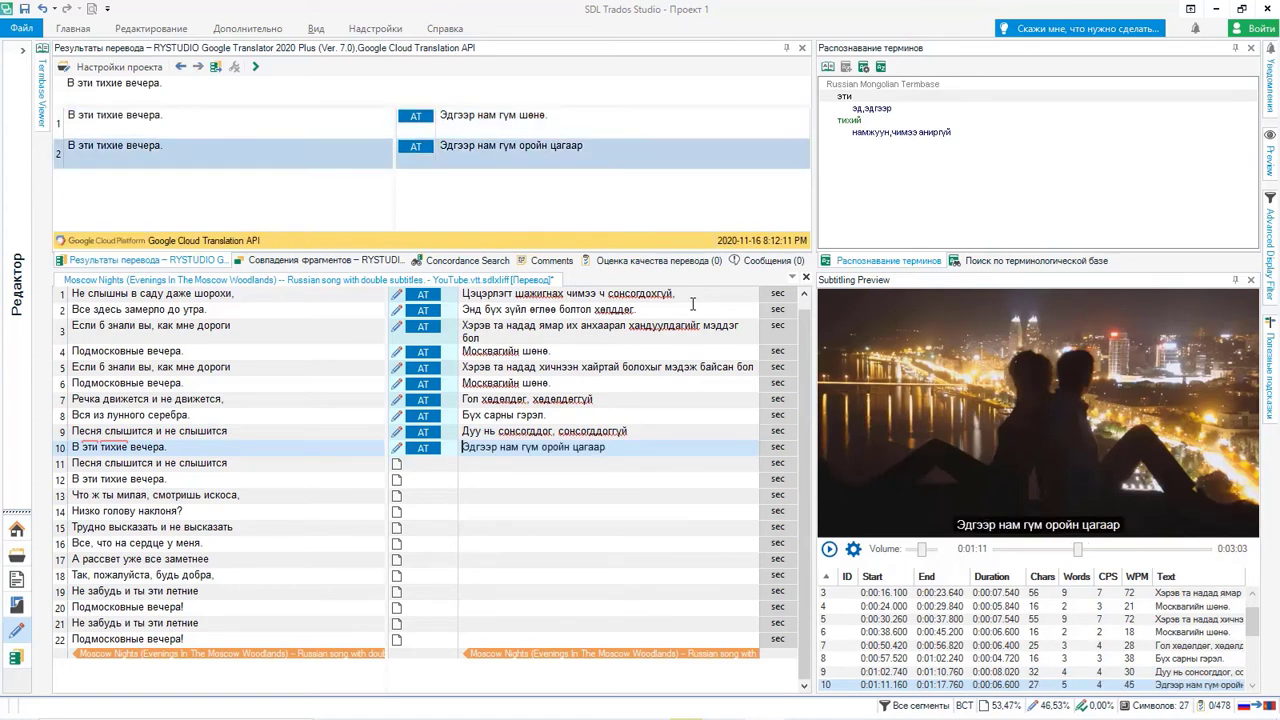
key("ctrl+Return")
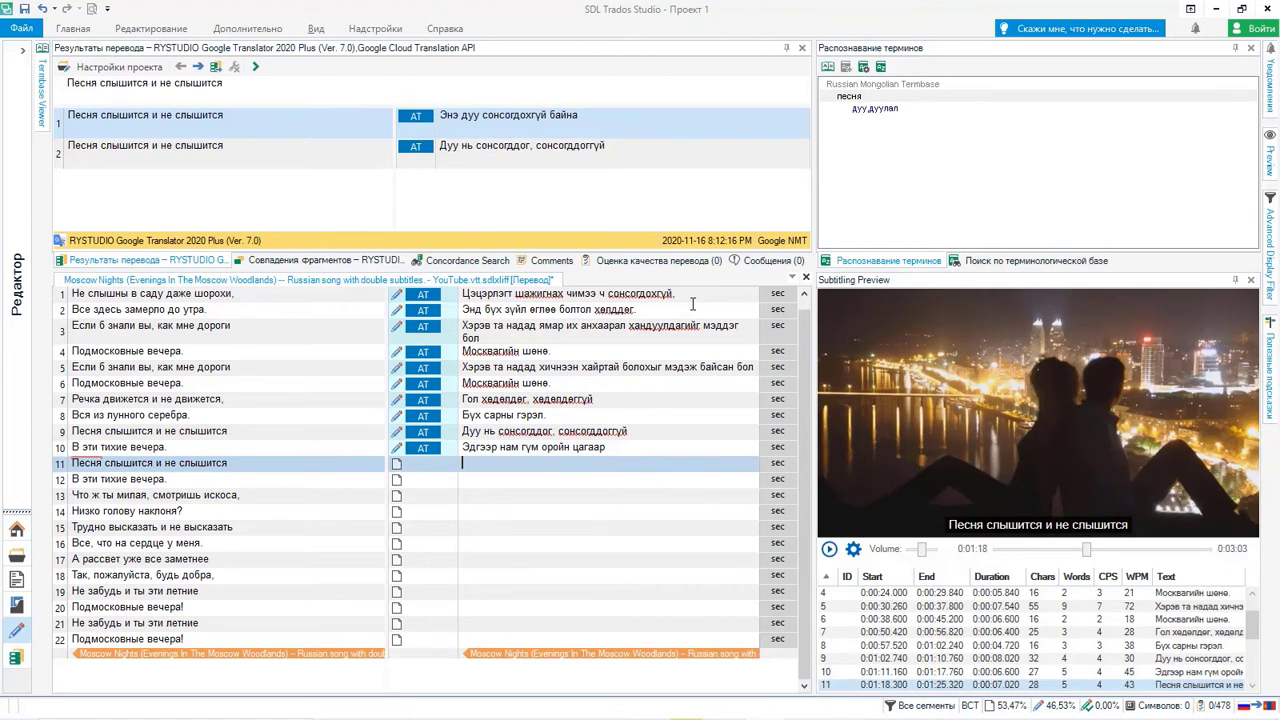
key("ctrl+alt+2")
key("ctrl+Return")
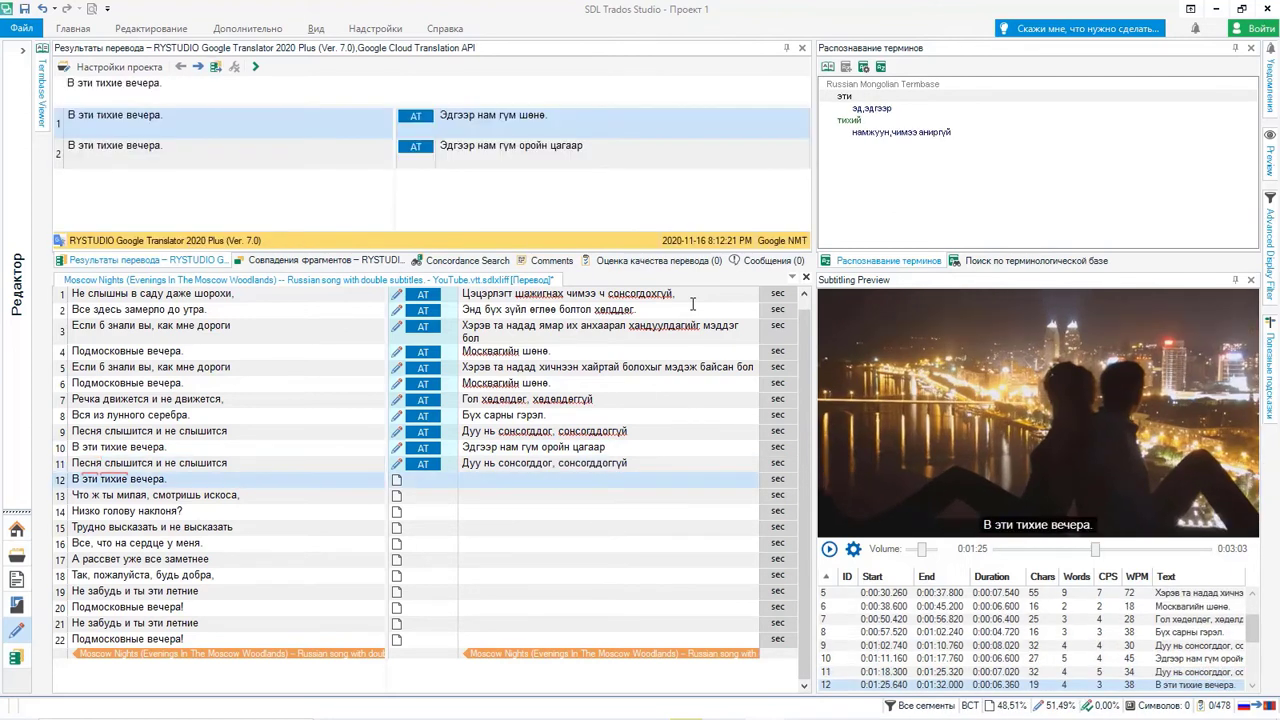
key("ctrl+alt+2")
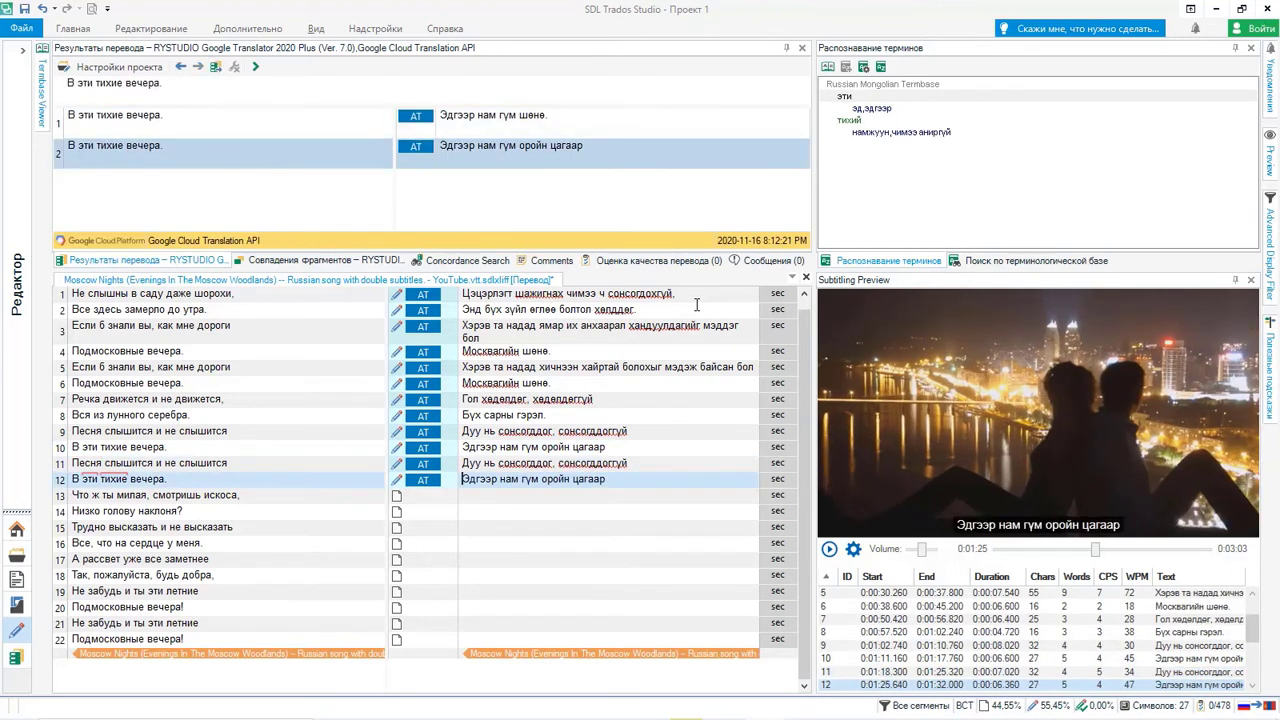
- Shorten the translation in segment 7 to the single word "Гол"
left_click(618, 401)
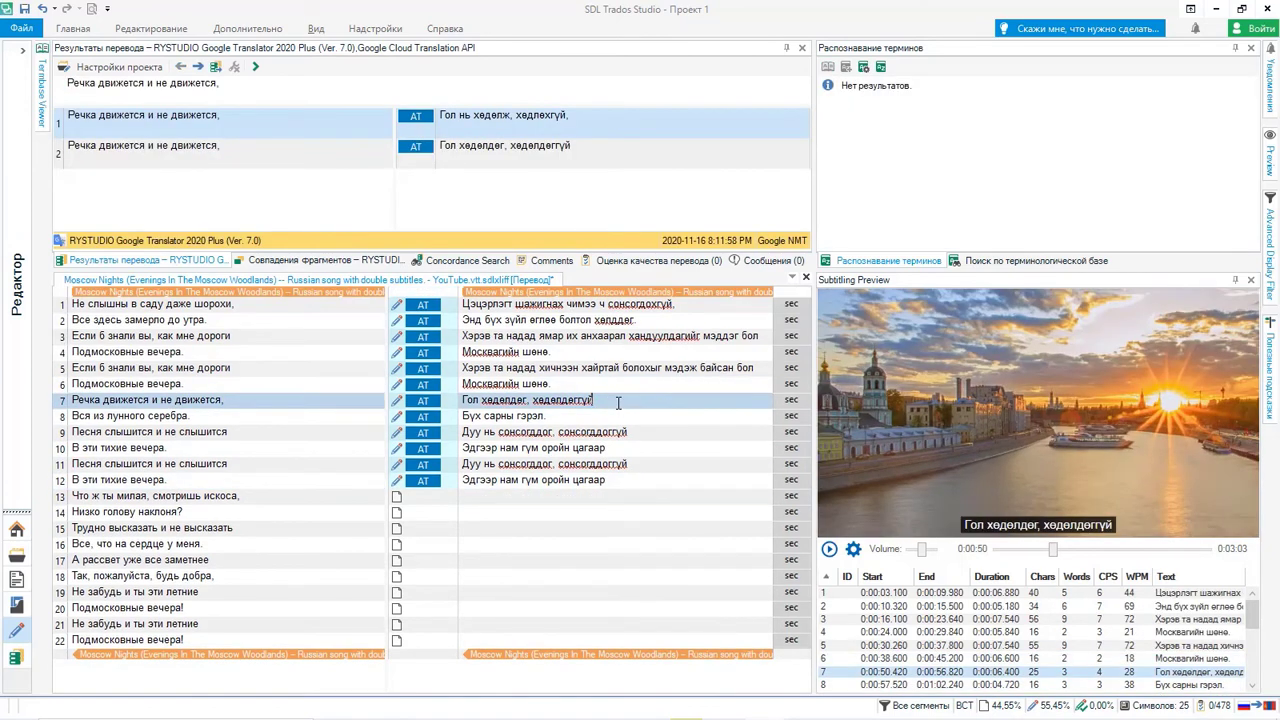
key("BackSpace")
key("BackSpace")
key("BackSpace")
key("BackSpace")
key("BackSpace")
key("BackSpace")
key("BackSpace")
key("BackSpace")
key("BackSpace")
key("BackSpace")
key("BackSpace")
key("BackSpace")
key("BackSpace")
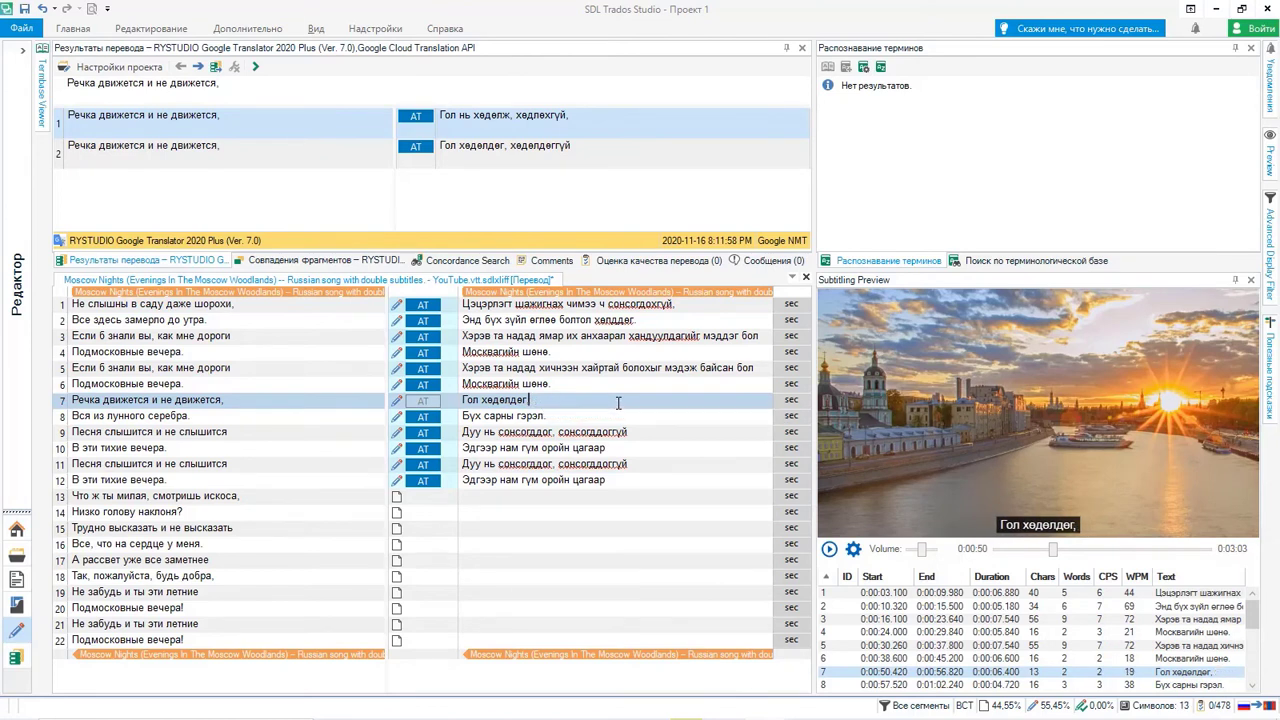
key("BackSpace")
key("BackSpace")
key("BackSpace")
key("BackSpace")
key("BackSpace")
key("BackSpace")
key("BackSpace")
key("BackSpace")
key("BackSpace")
- Remove the final periods from the translations in segments 6, 4 and 2
left_click(606, 383)
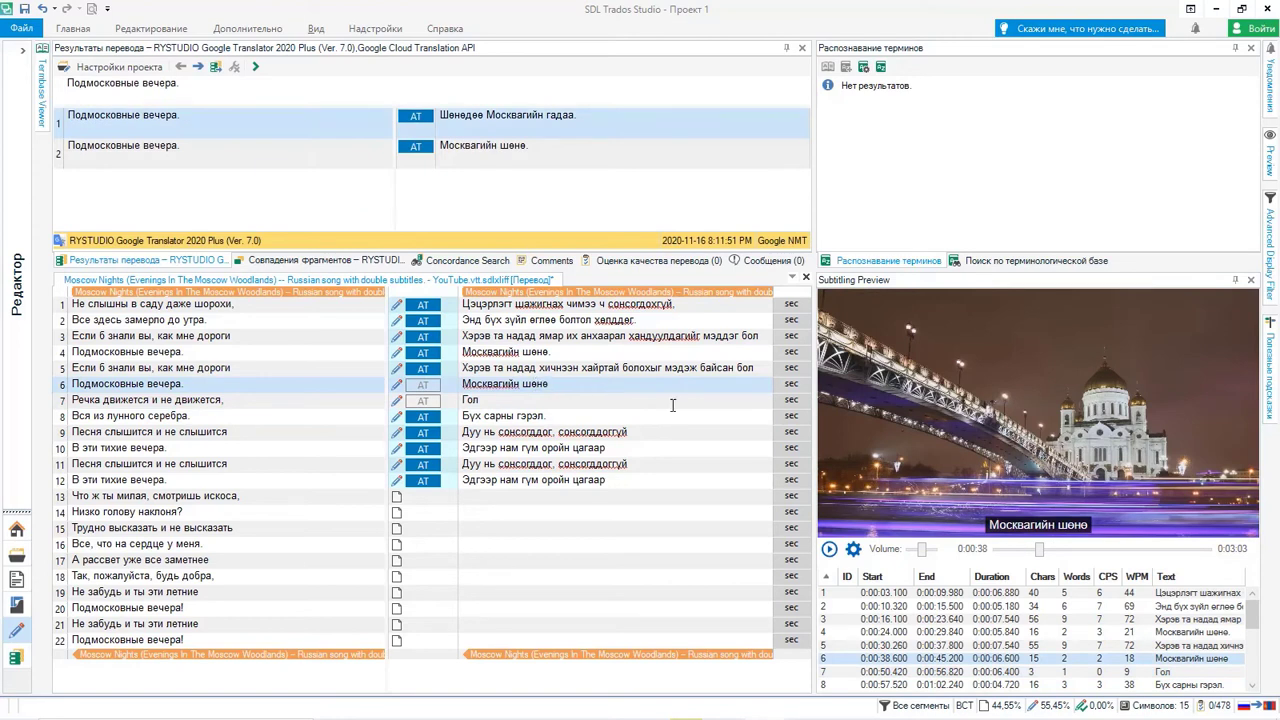
left_click(587, 355)
key("BackSpace")
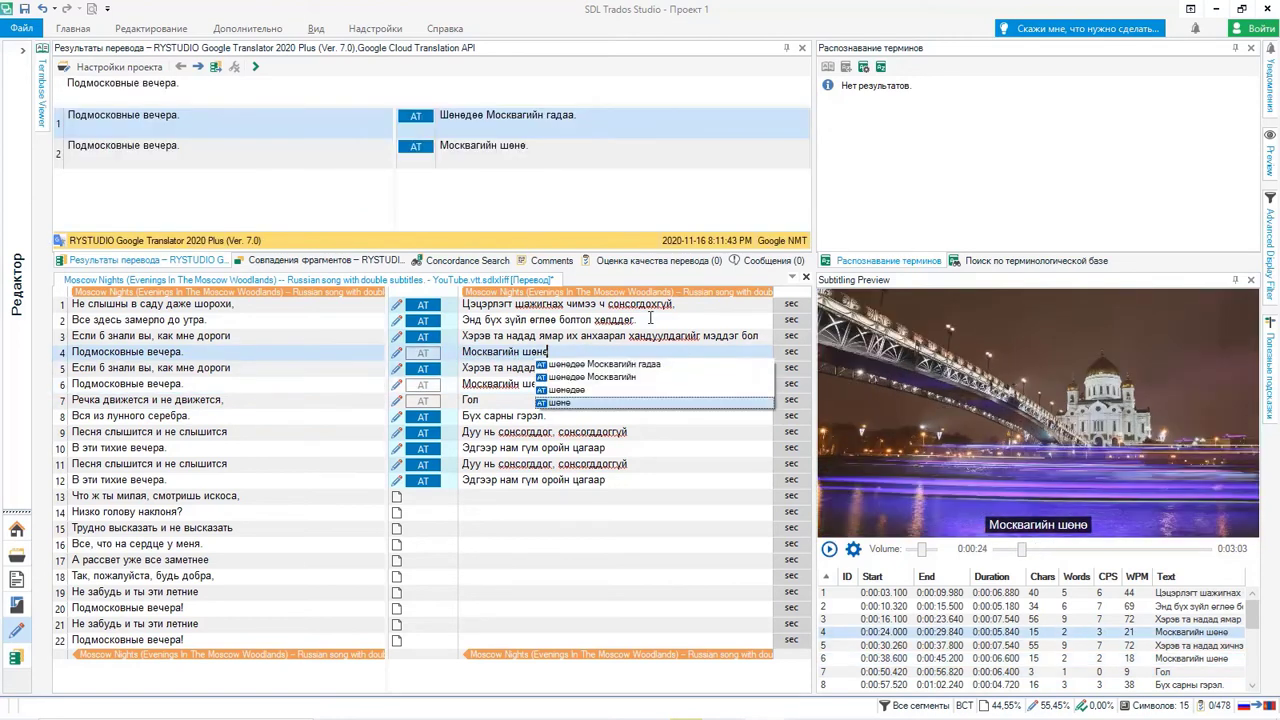
left_click(650, 318)
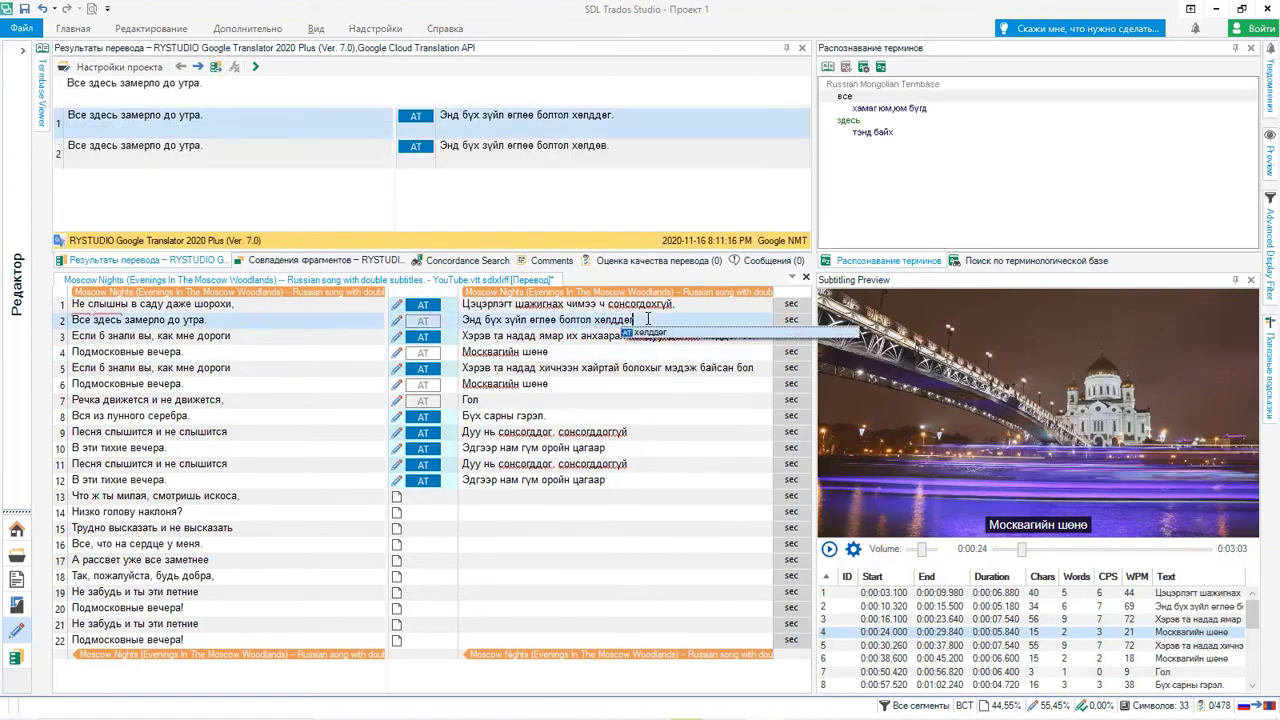
key("BackSpace")
- Delete the last letter and the period in segment 8, leaving "Бүх сарны гэрэ"
left_click(658, 307)
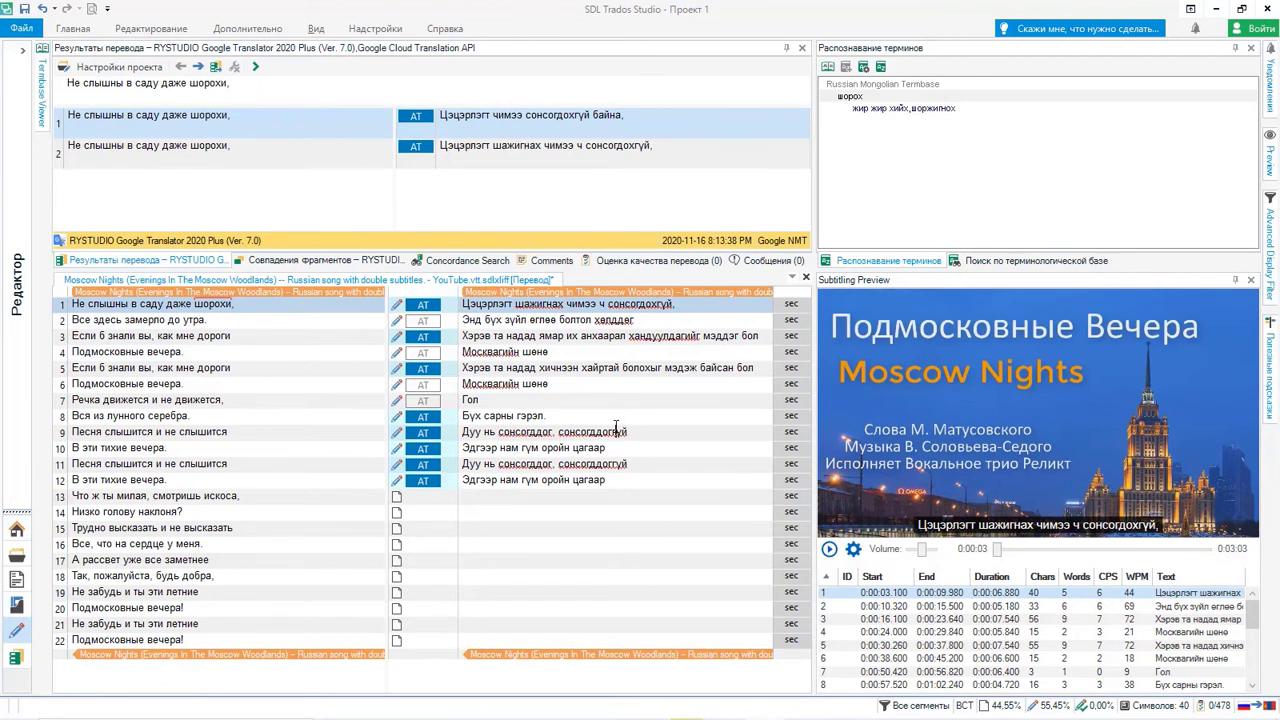
left_click(616, 428)
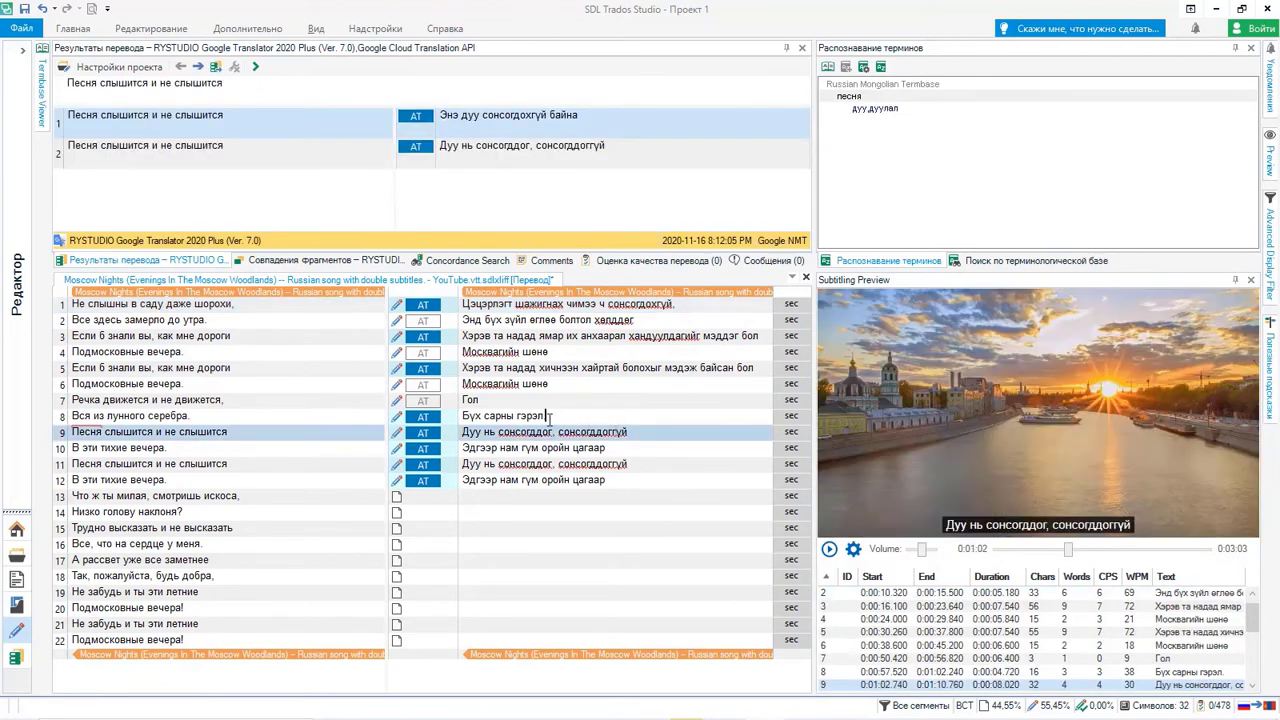
left_click(549, 415)
key("BackSpace")
key("BackSpace")
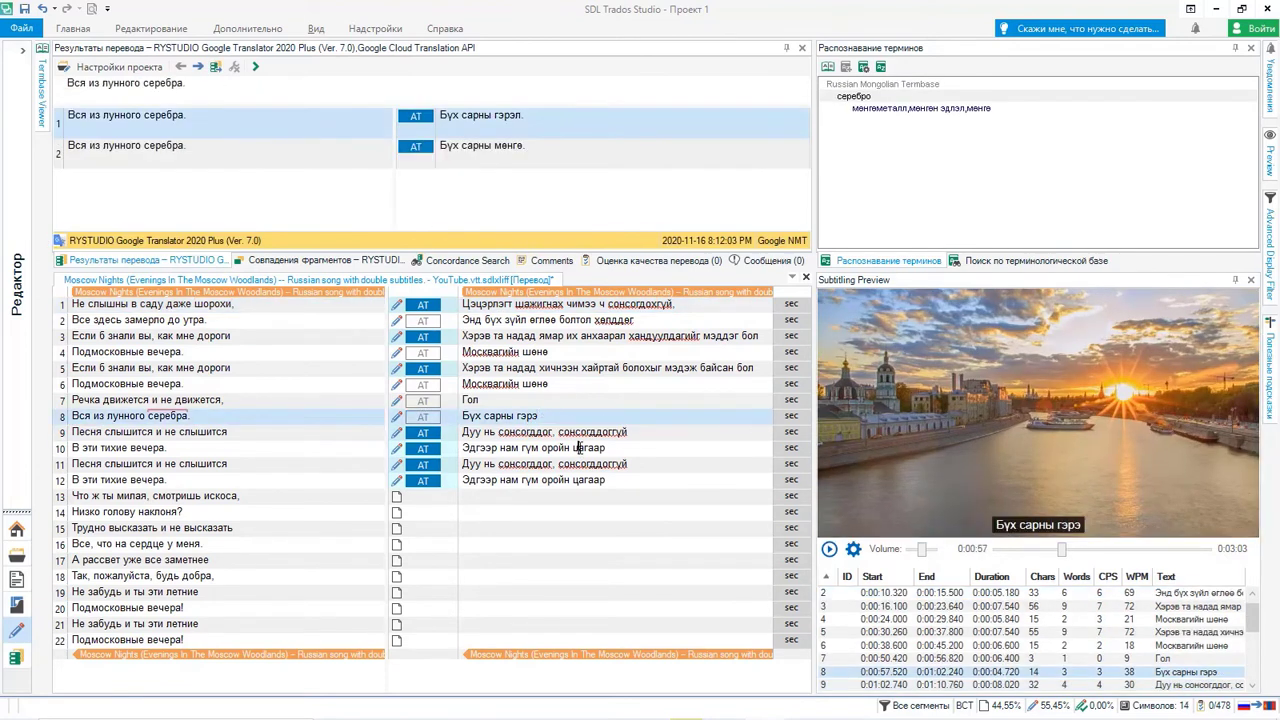
- Delete the last two letters of segment 10's translation and re-enter them as "ар"
left_click(578, 449)
key("BackSpace")
key("BackSpace")
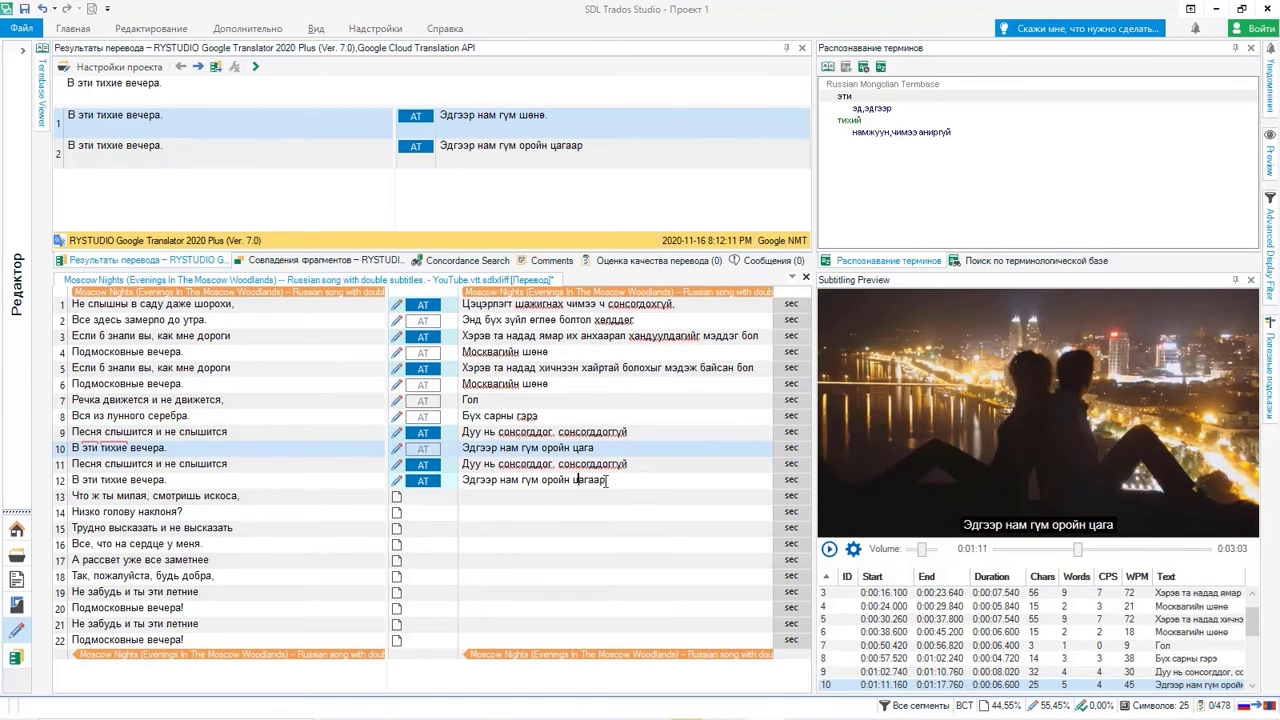
left_click(578, 480)
left_click(614, 449)
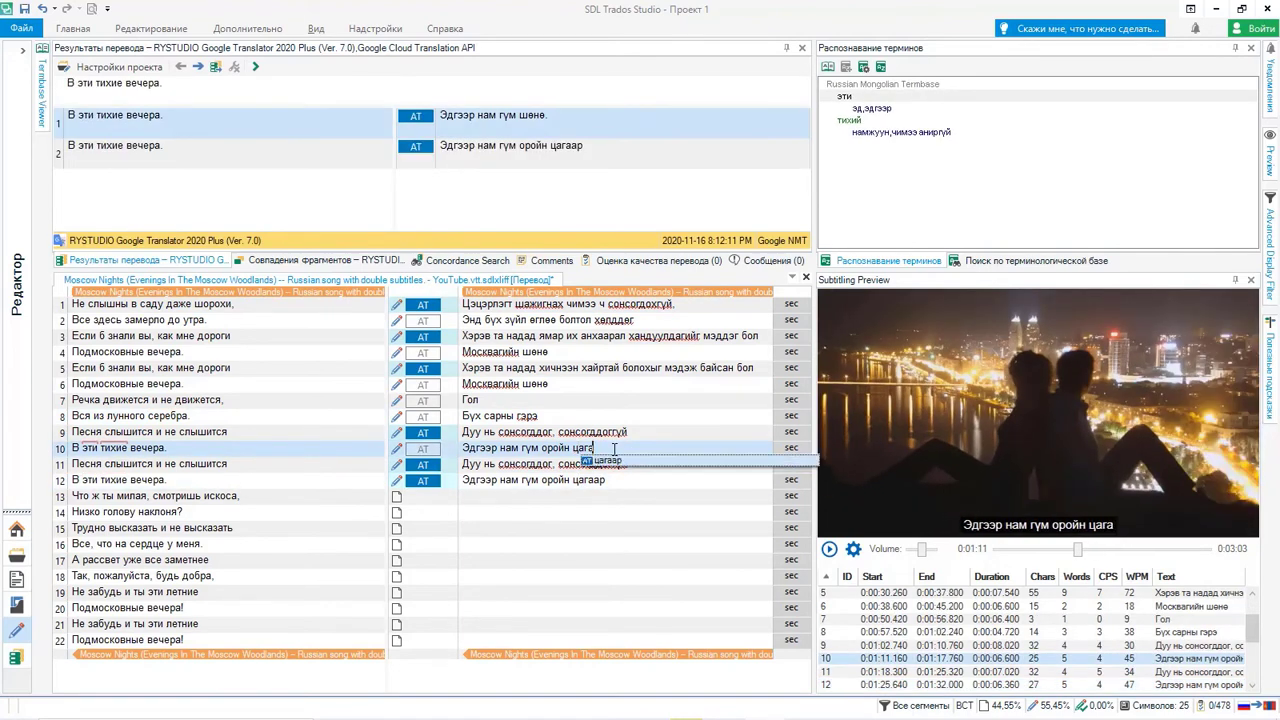
type("ар")
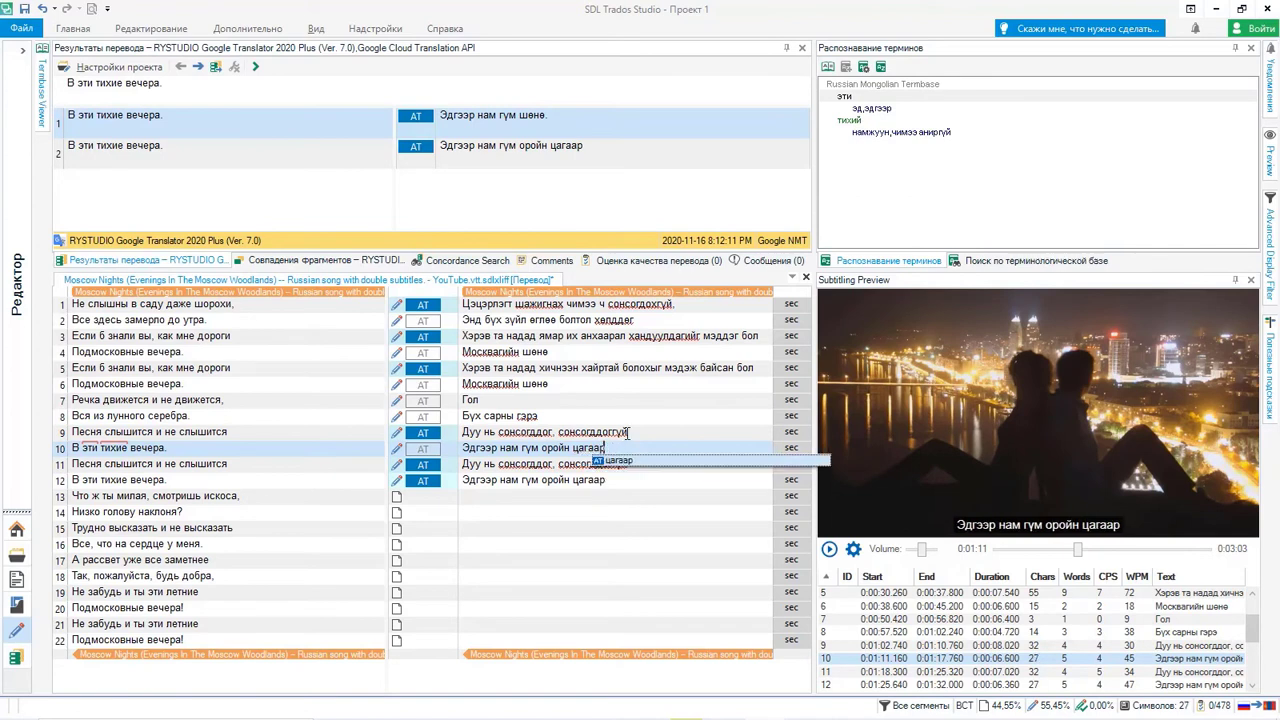
- Translate segment 13 as "Чи яагаад эрхэмсэг юм бэ?", completing the started phrase with the autosuggested text
left_click(633, 463)
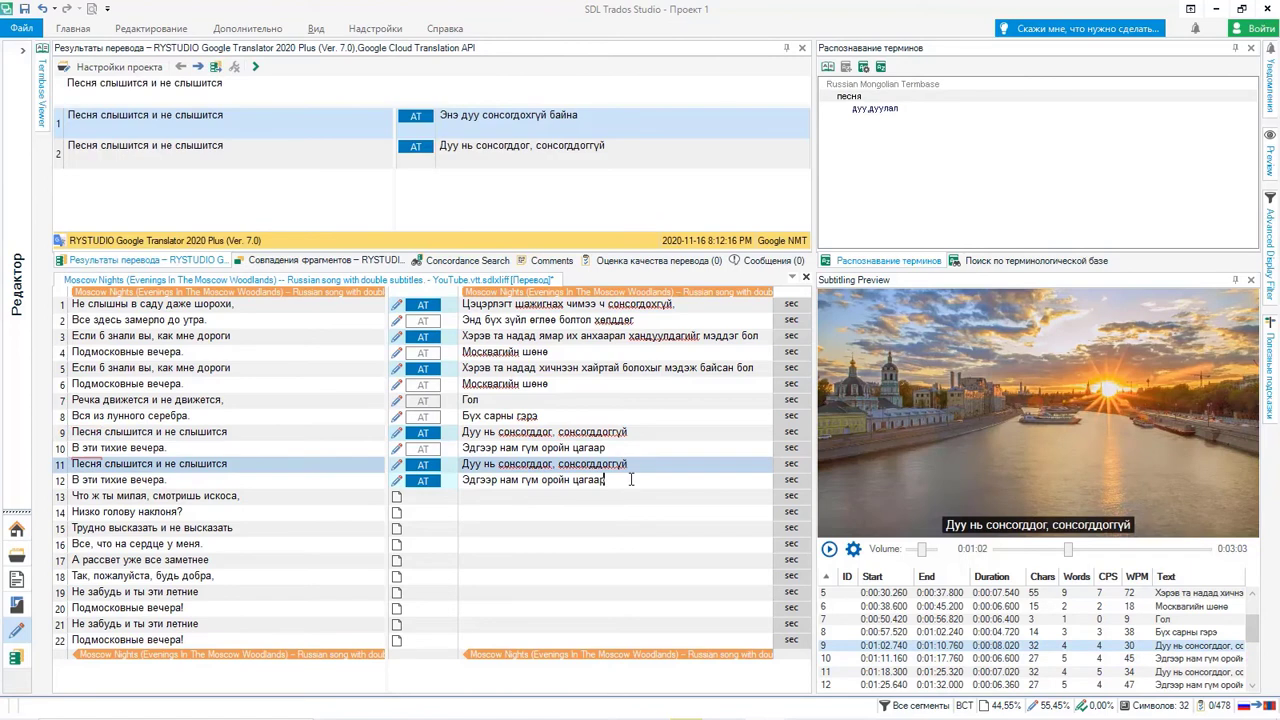
left_click(614, 479)
left_click(571, 499)
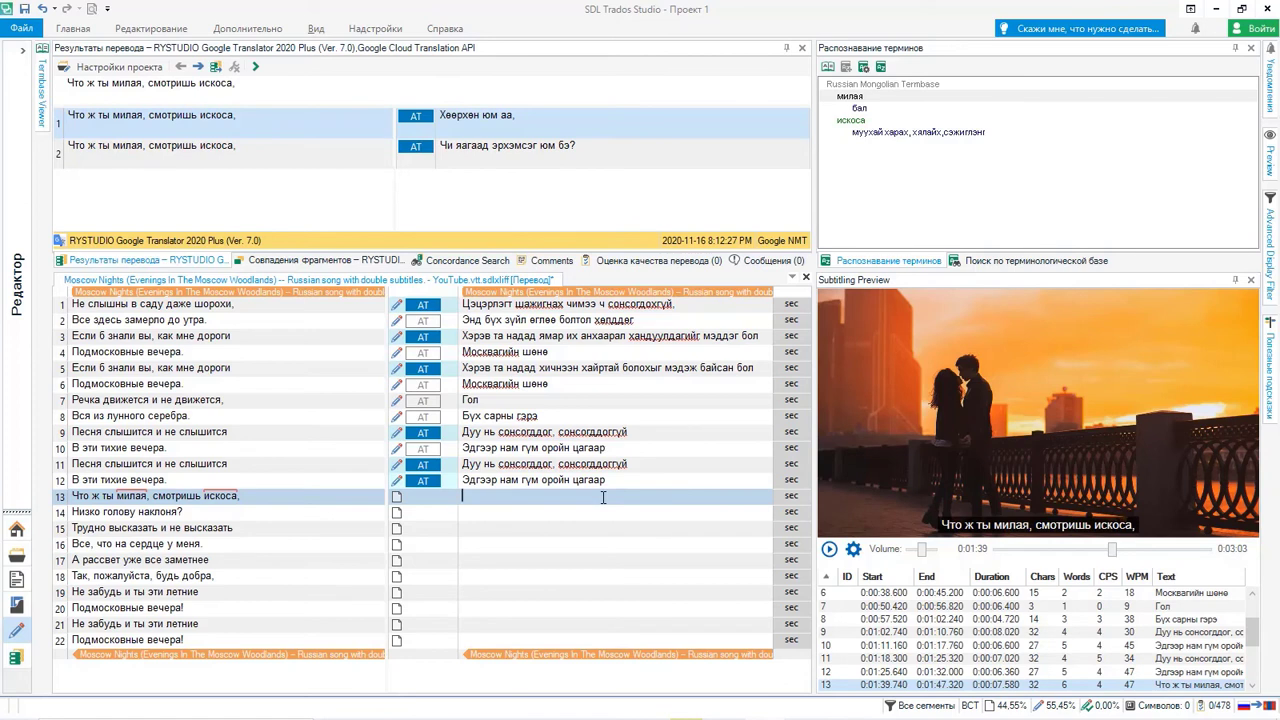
type("Чи яанаад")
key("BackSpace")
key("BackSpace")
key("BackSpace")
key("BackSpace")
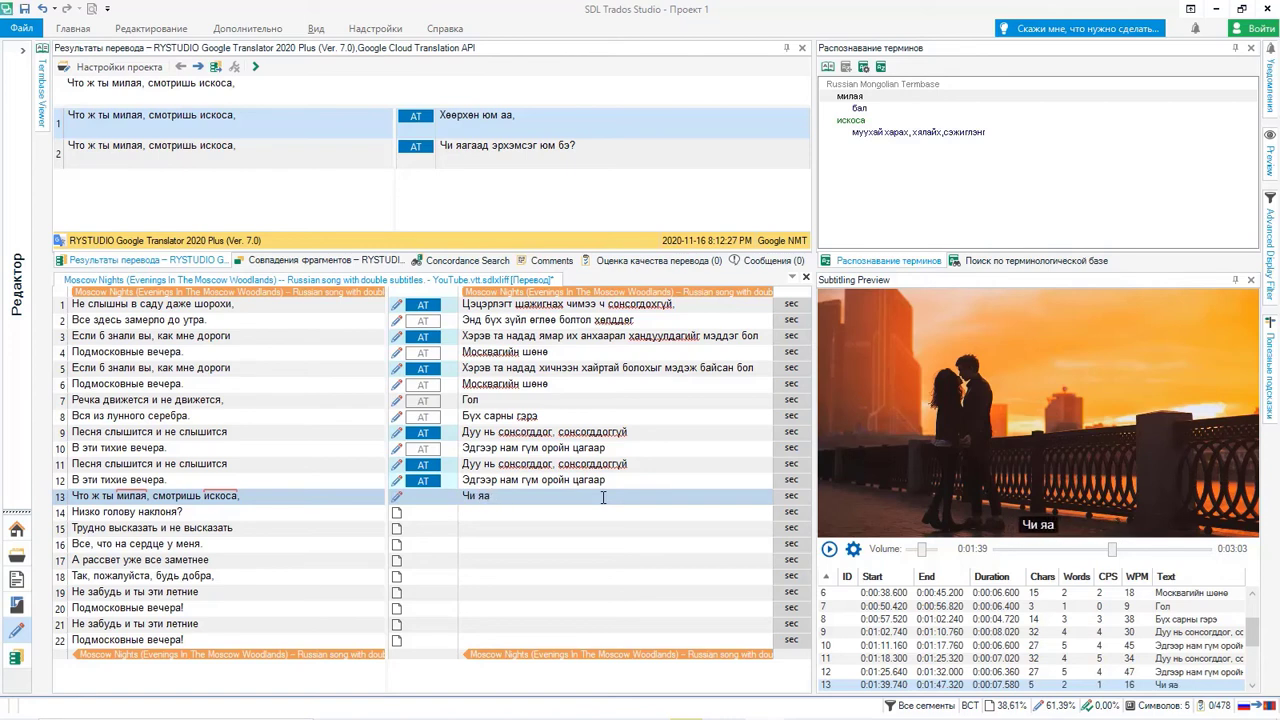
type("аа")
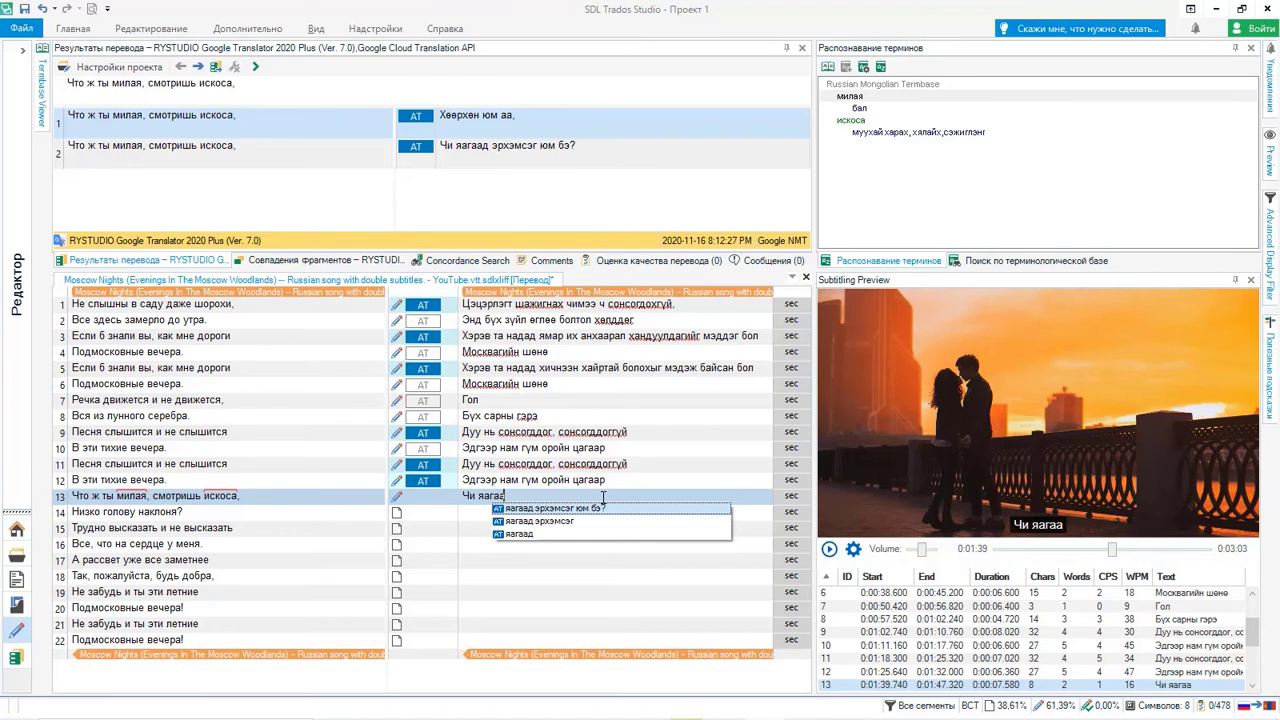
key("Return")
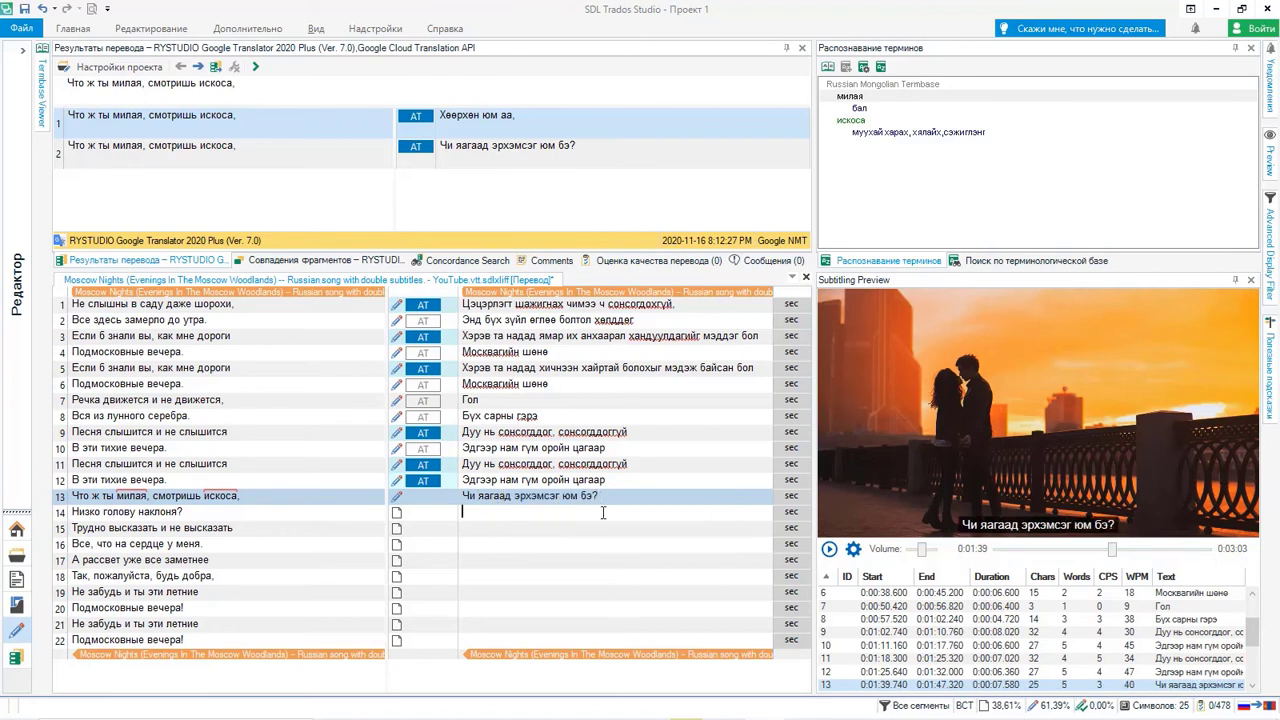
- Return to segment 1 and play the subtitled video preview from there to check the subtitles
left_click(624, 487)
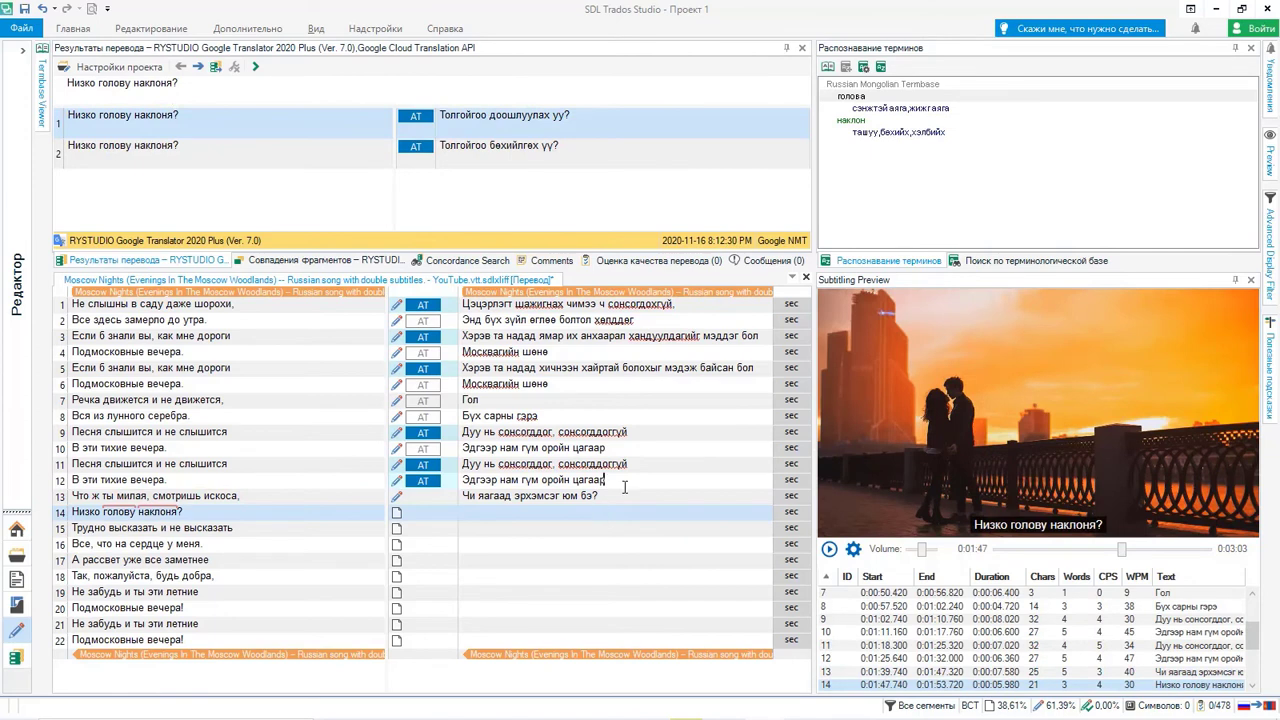
left_click(626, 465)
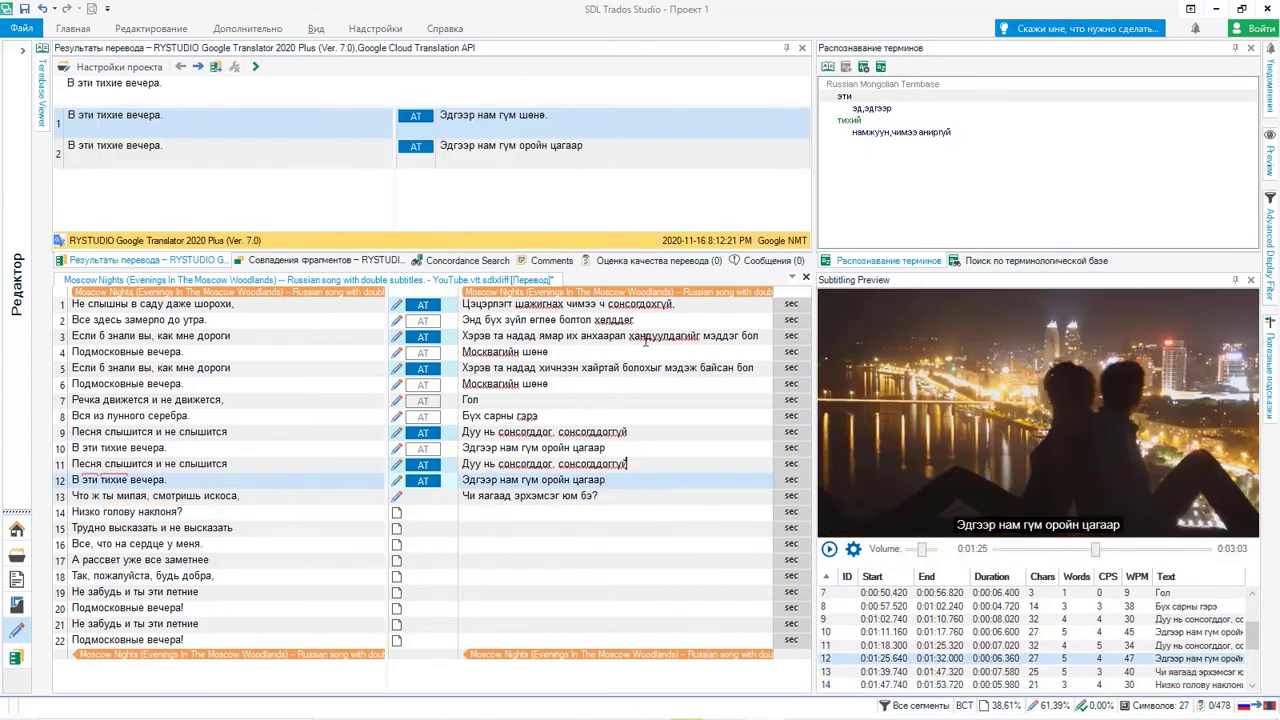
left_click(660, 304)
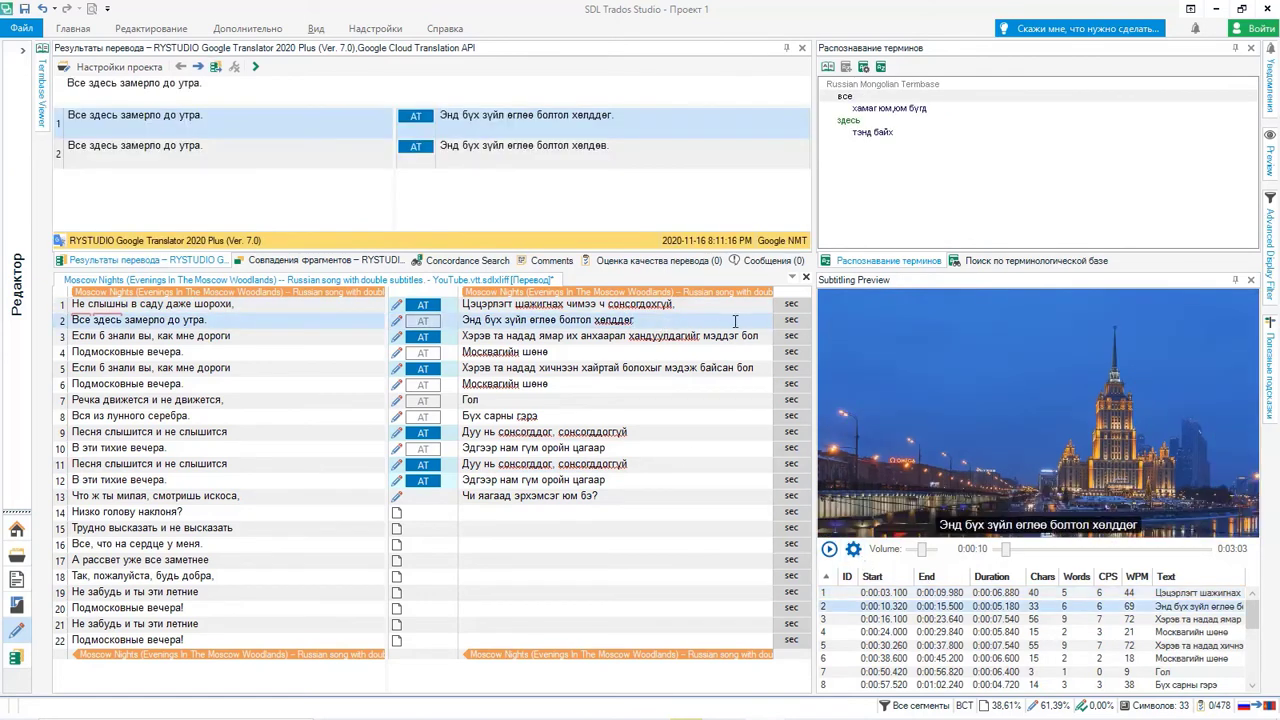
left_click(708, 304)
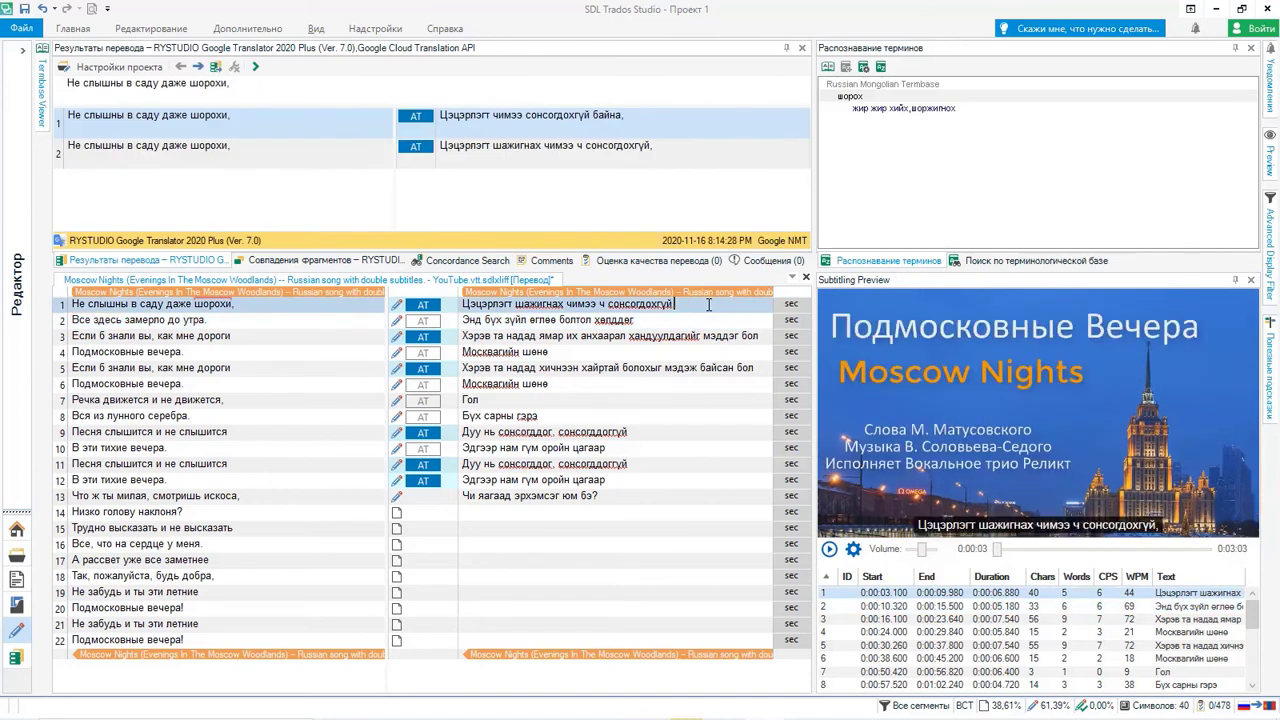
left_click(830, 550)
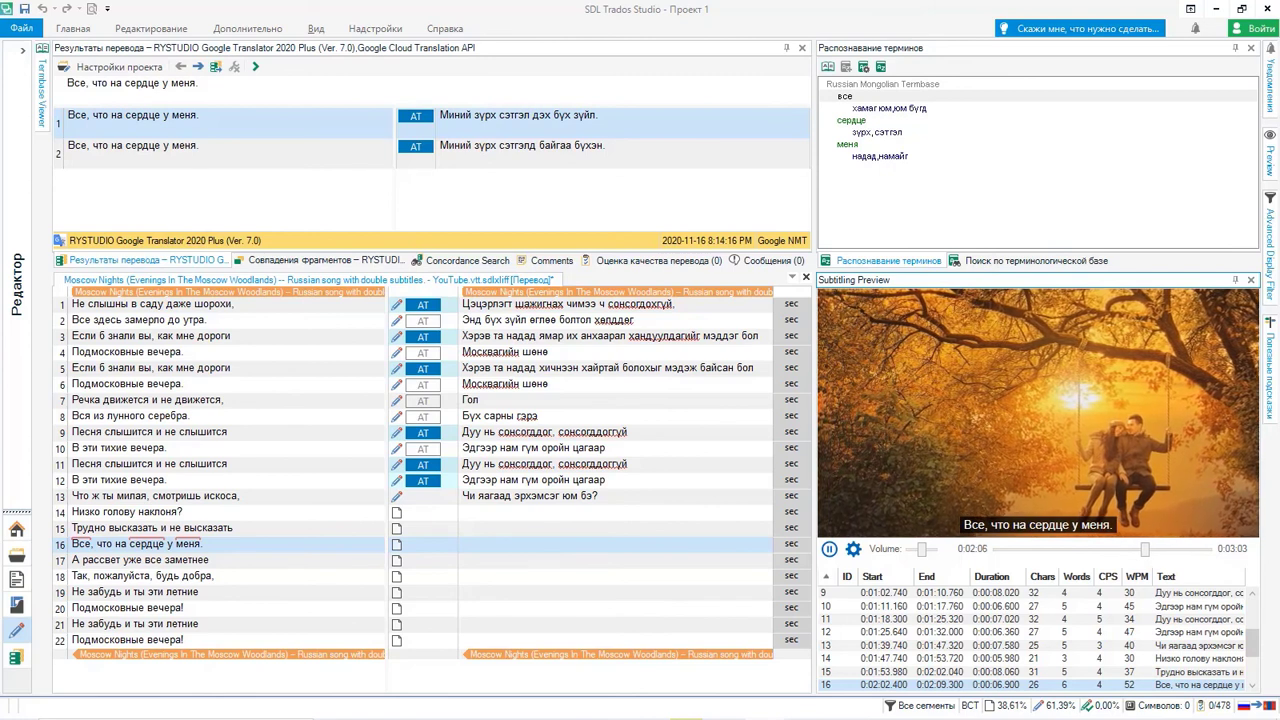
key("alt+Tab")
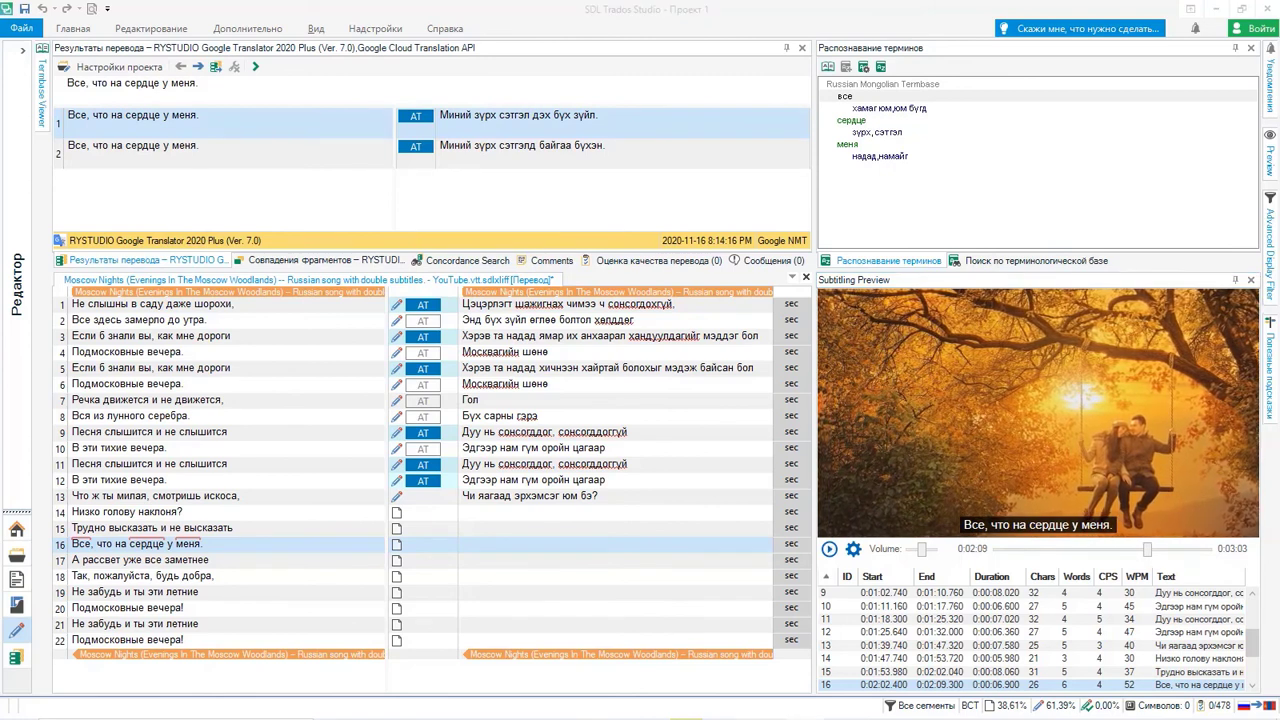